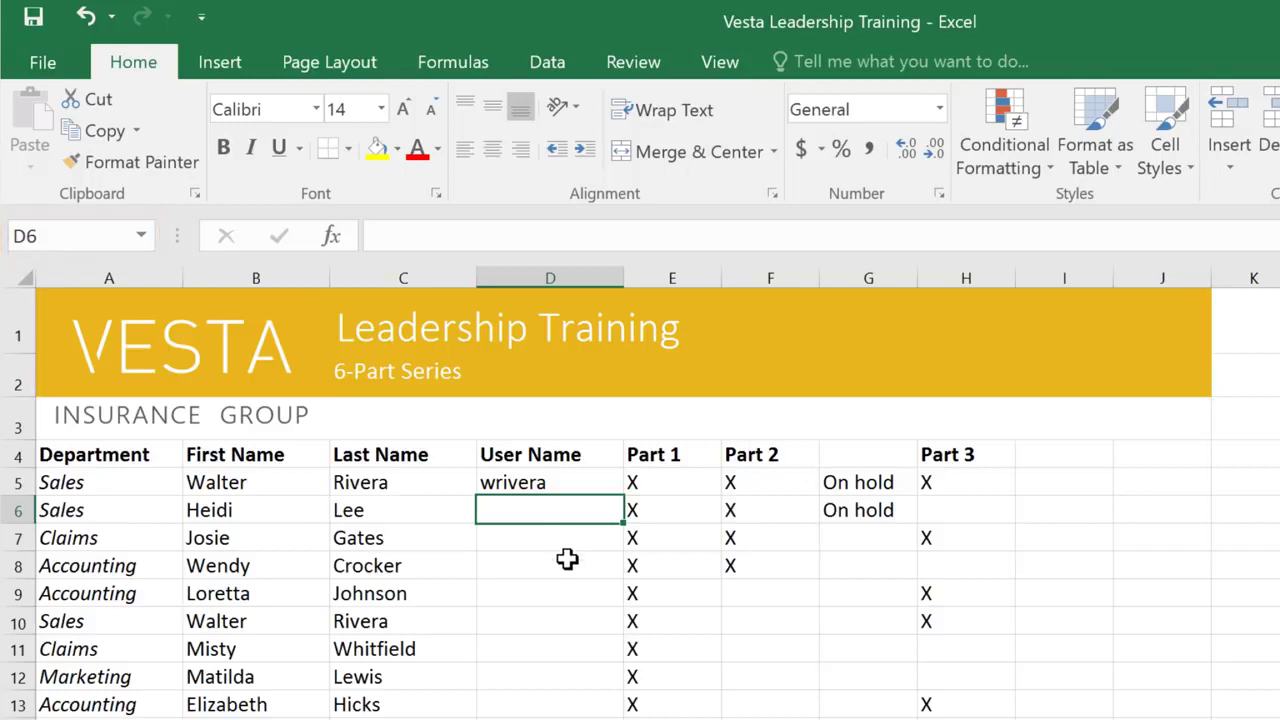
# Select the cell range B5:C18 containing the first and last names
pyautogui.click(566, 593)
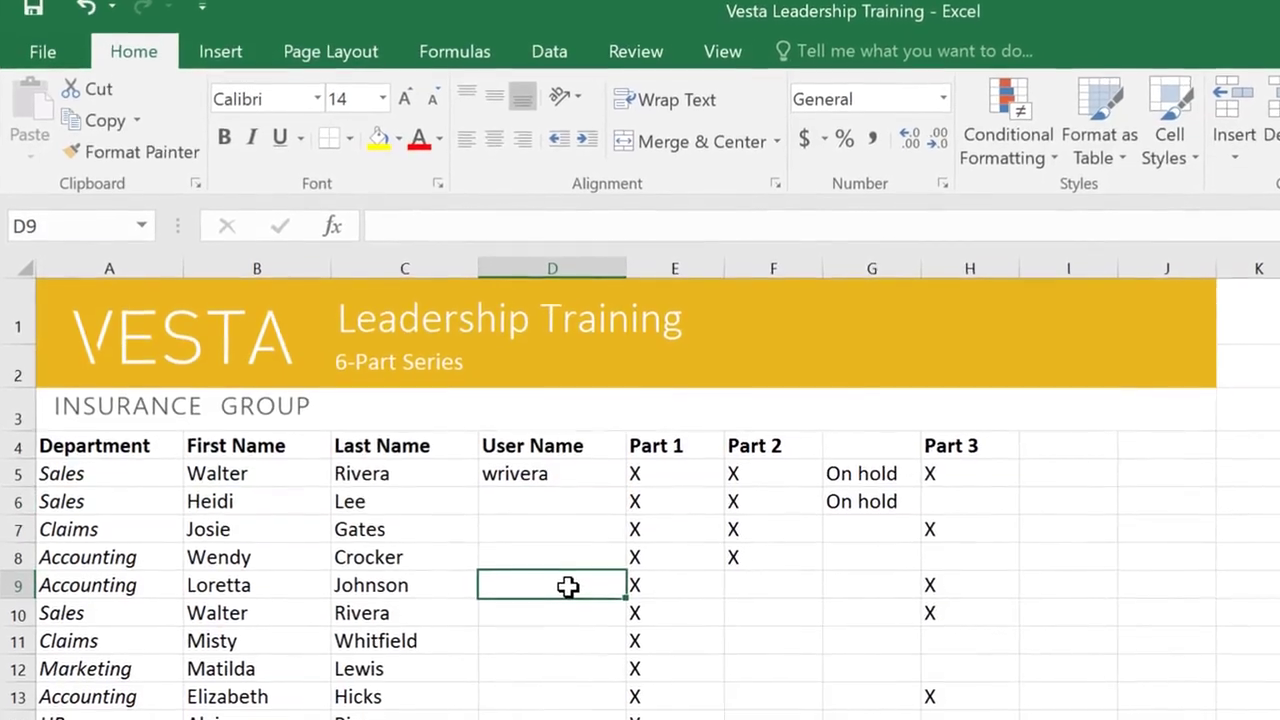
pyautogui.press('Left')
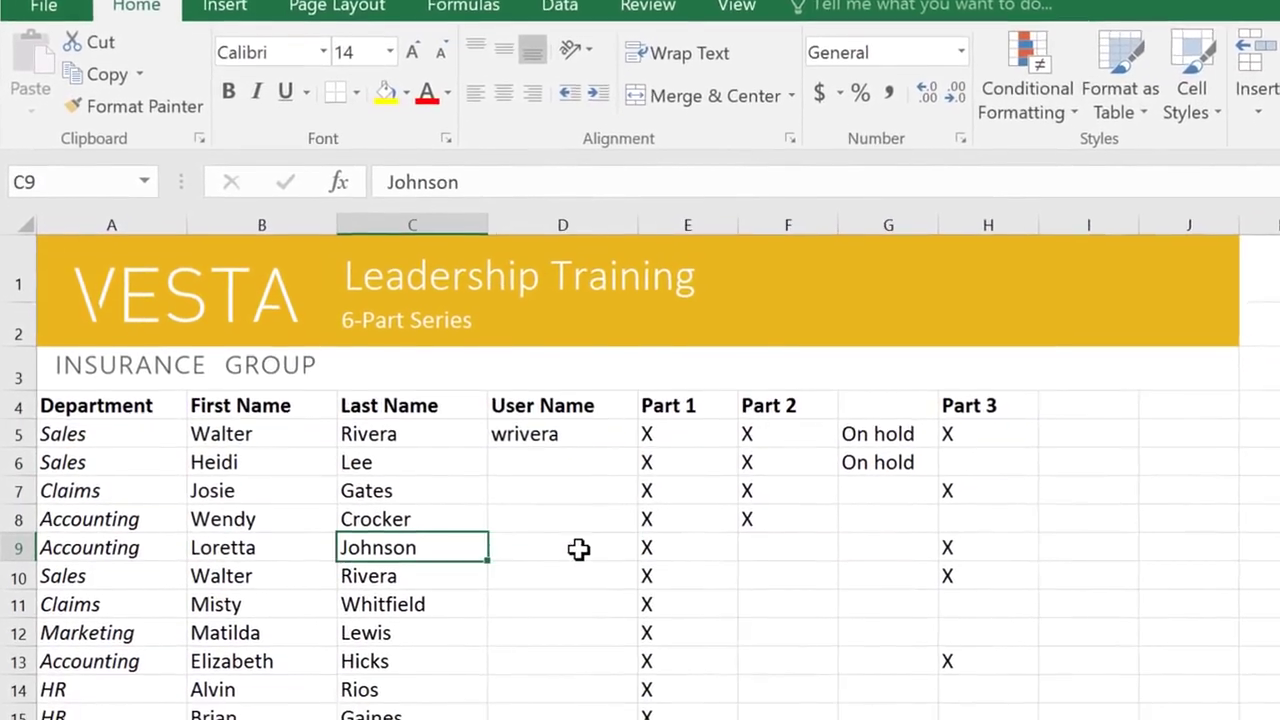
pyautogui.press('Left')
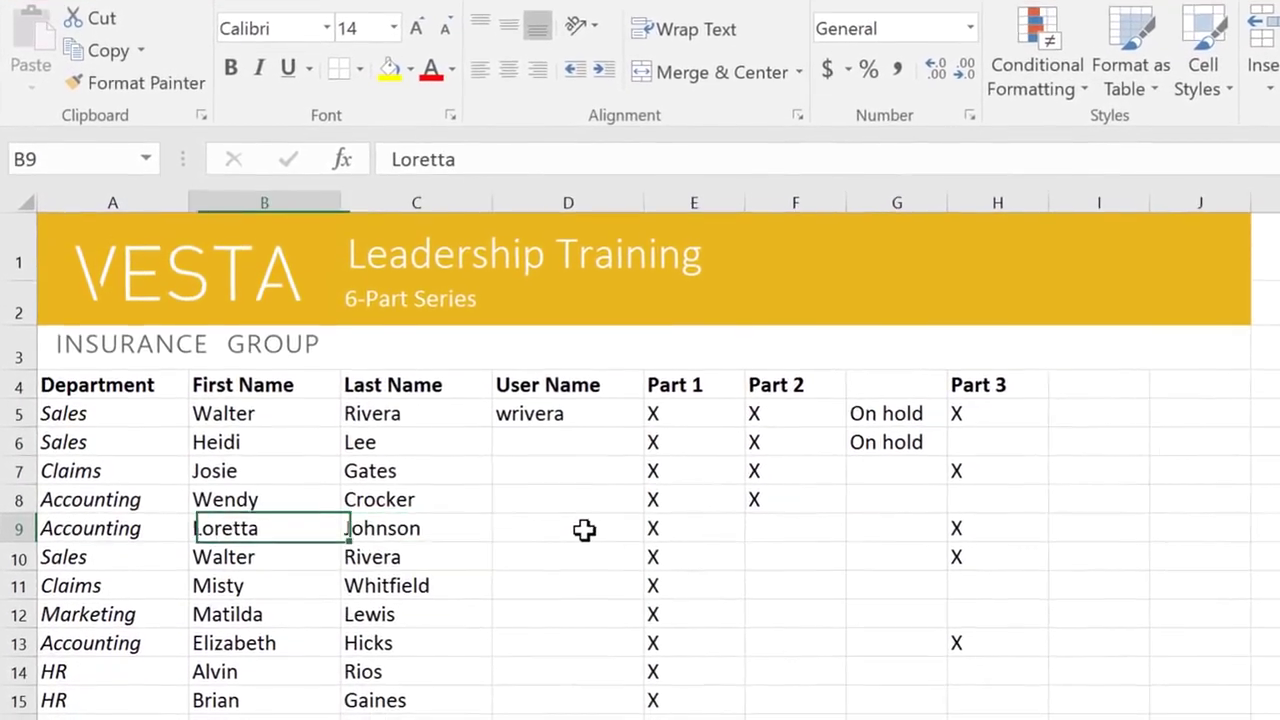
pyautogui.press('Up')
pyautogui.press('Up')
pyautogui.press('Up')
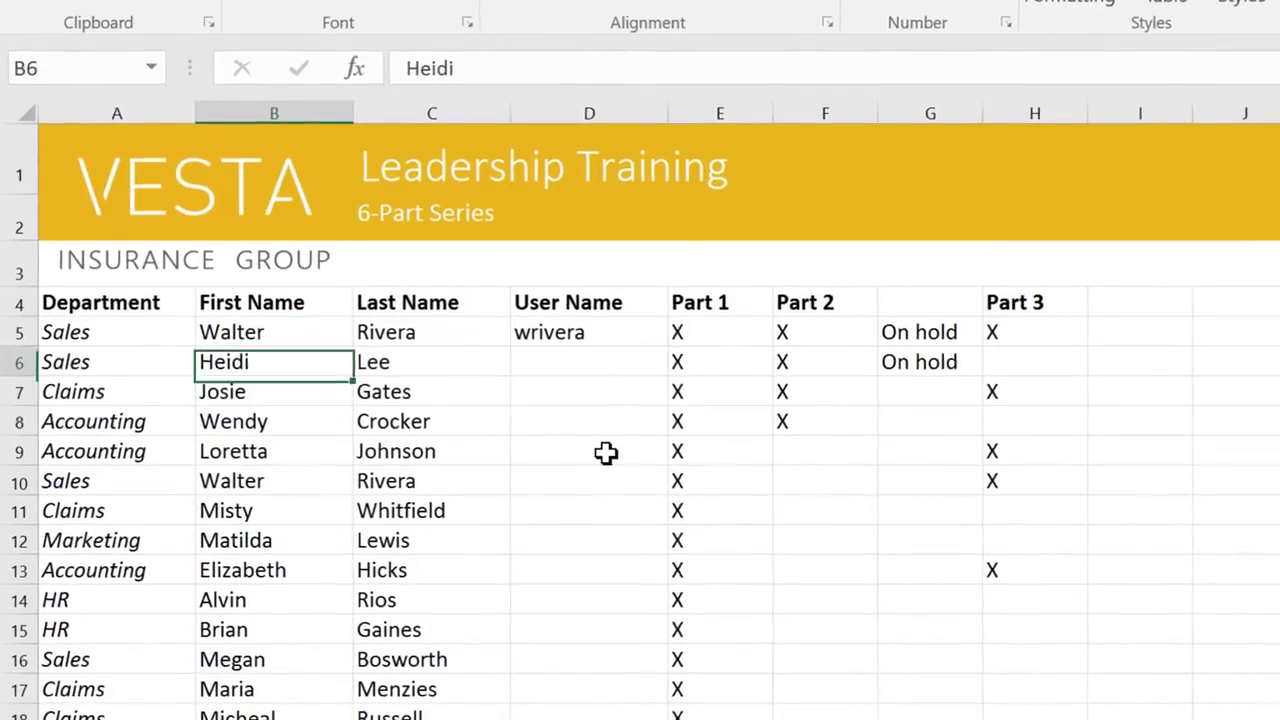
pyautogui.press('Up')
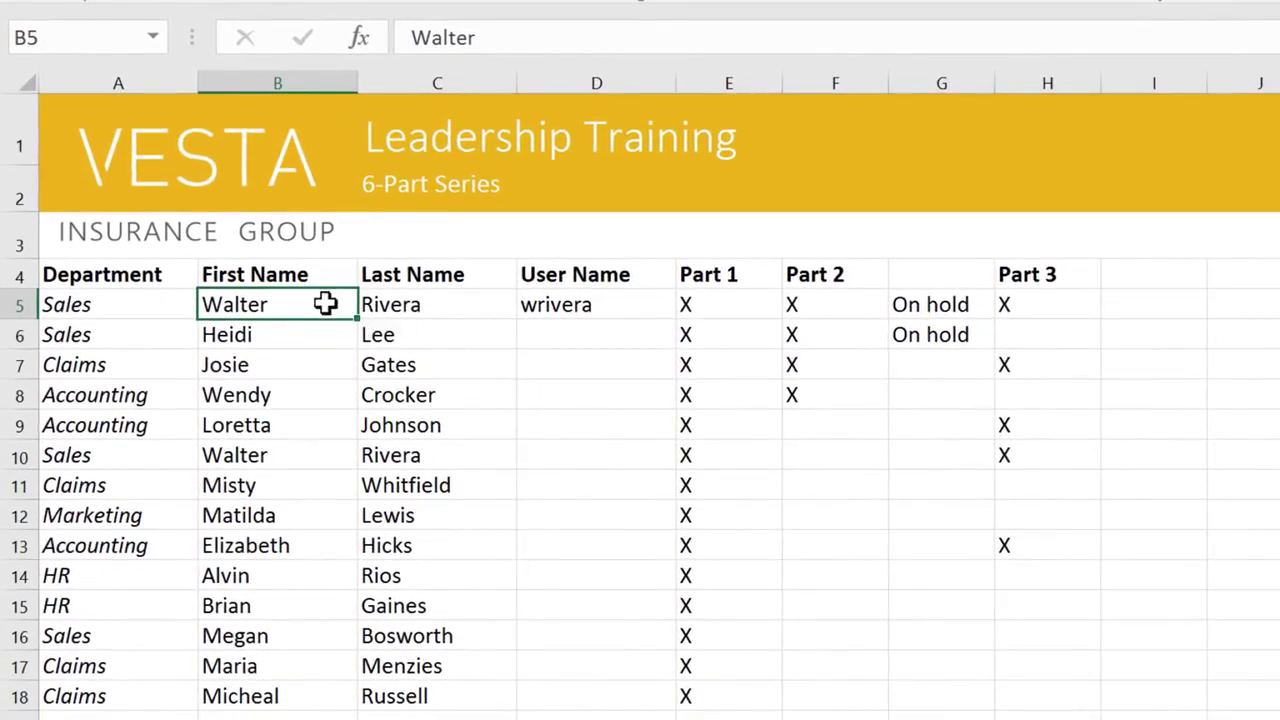
pyautogui.moveTo(326, 304); pyautogui.dragTo(473, 695)
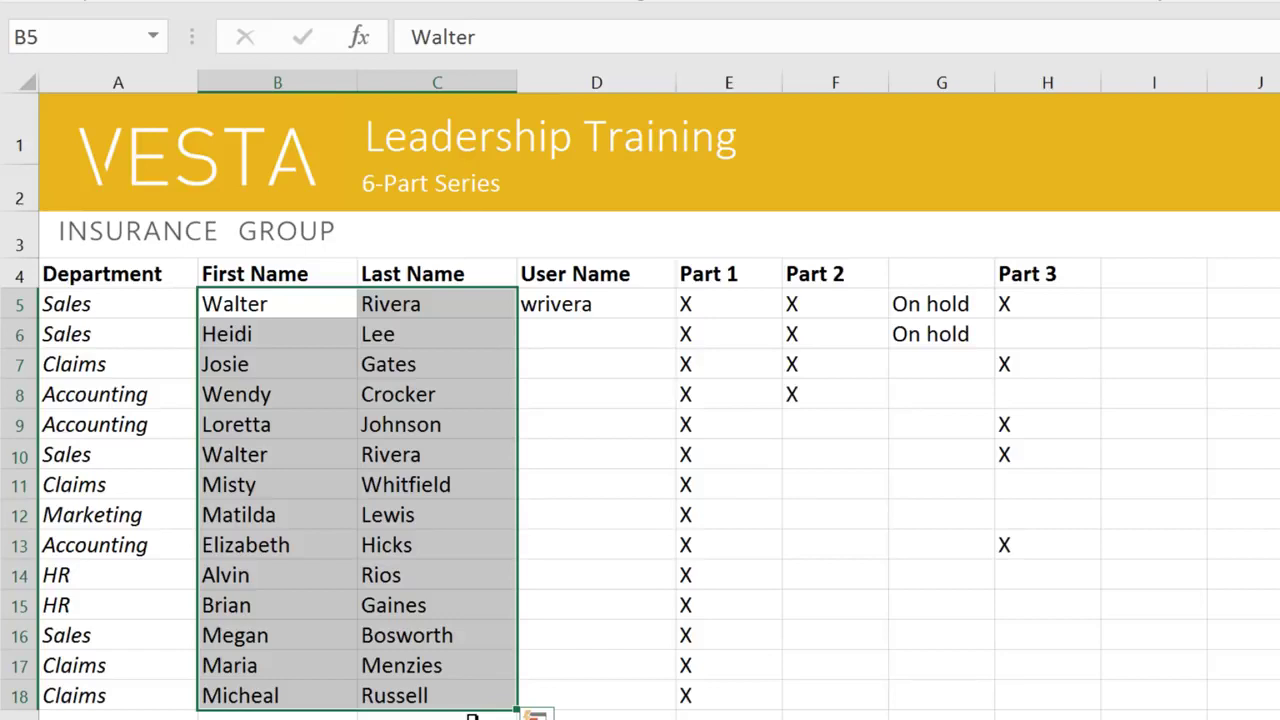
# Enter an uppercase X in cell F9 to mark Part 2 for the employee in row 9
pyautogui.click(296, 428)
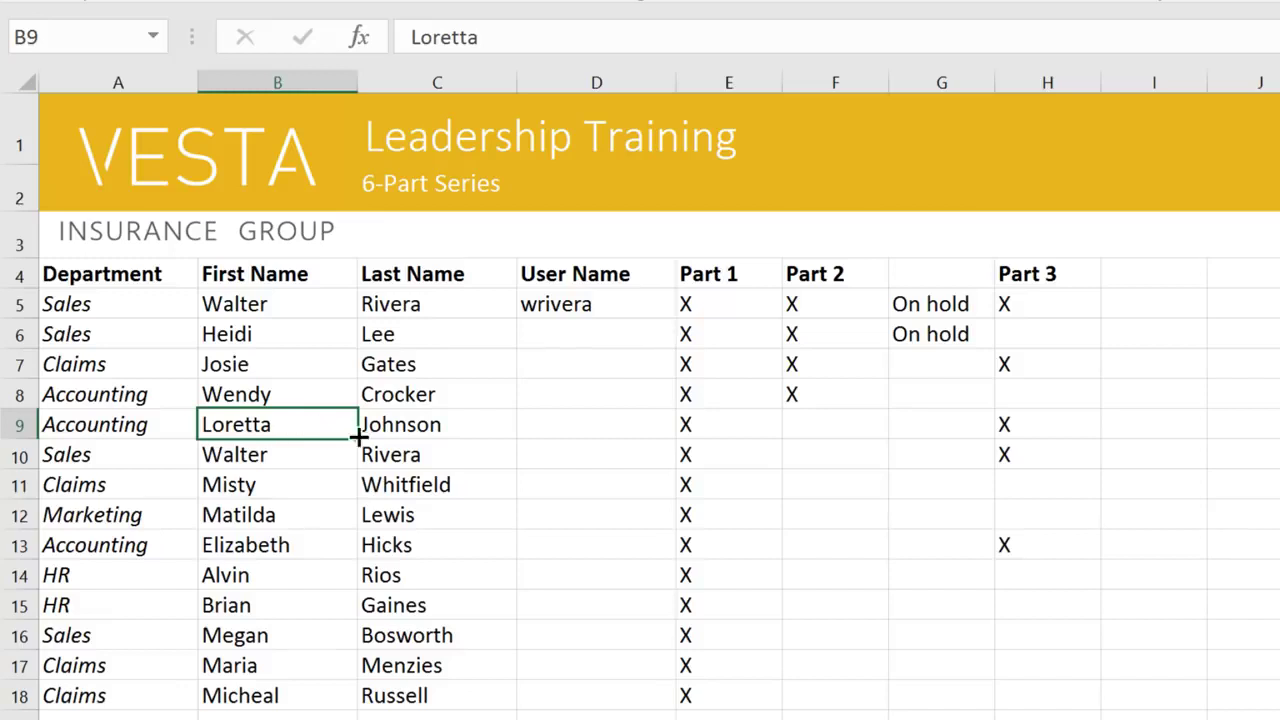
pyautogui.click(801, 430)
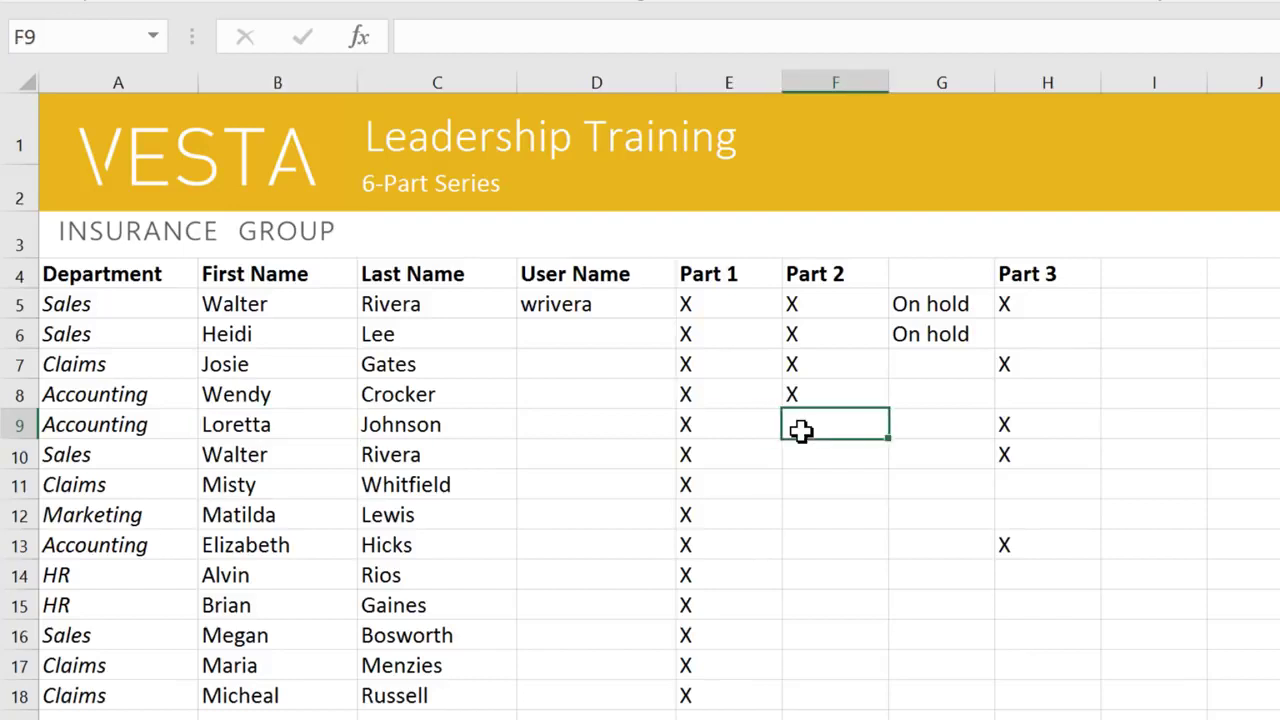
pyautogui.write('x')
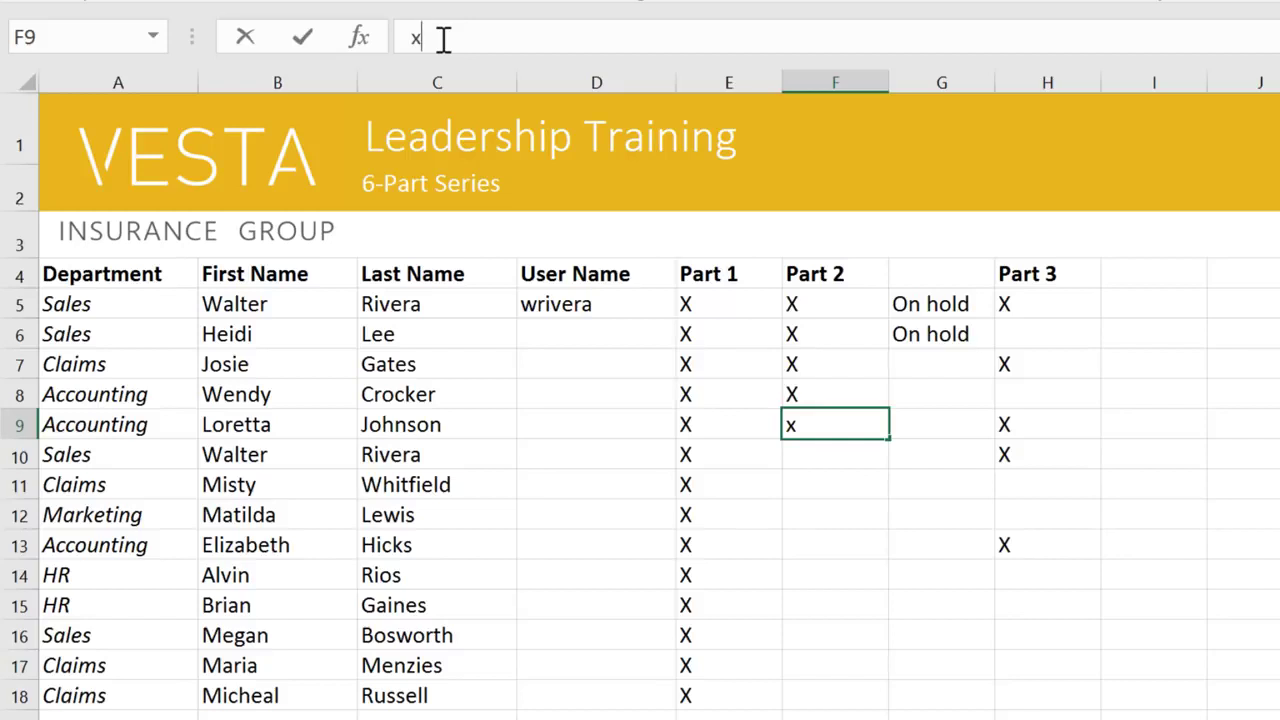
pyautogui.press('BackSpace')
pyautogui.write('X')
# Clear the contents of the duplicate employee entry in A10:H10 and delete those cells, shifting the entries below up
pyautogui.click(322, 454)
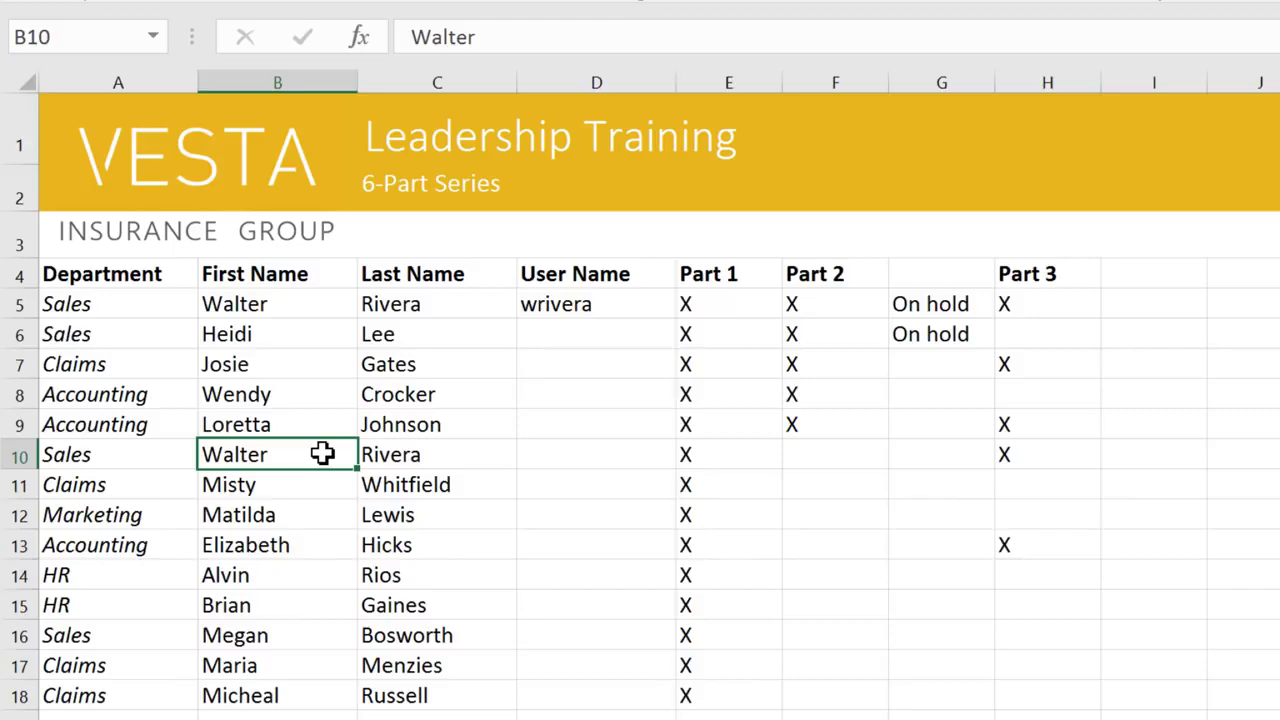
pyautogui.click(311, 302)
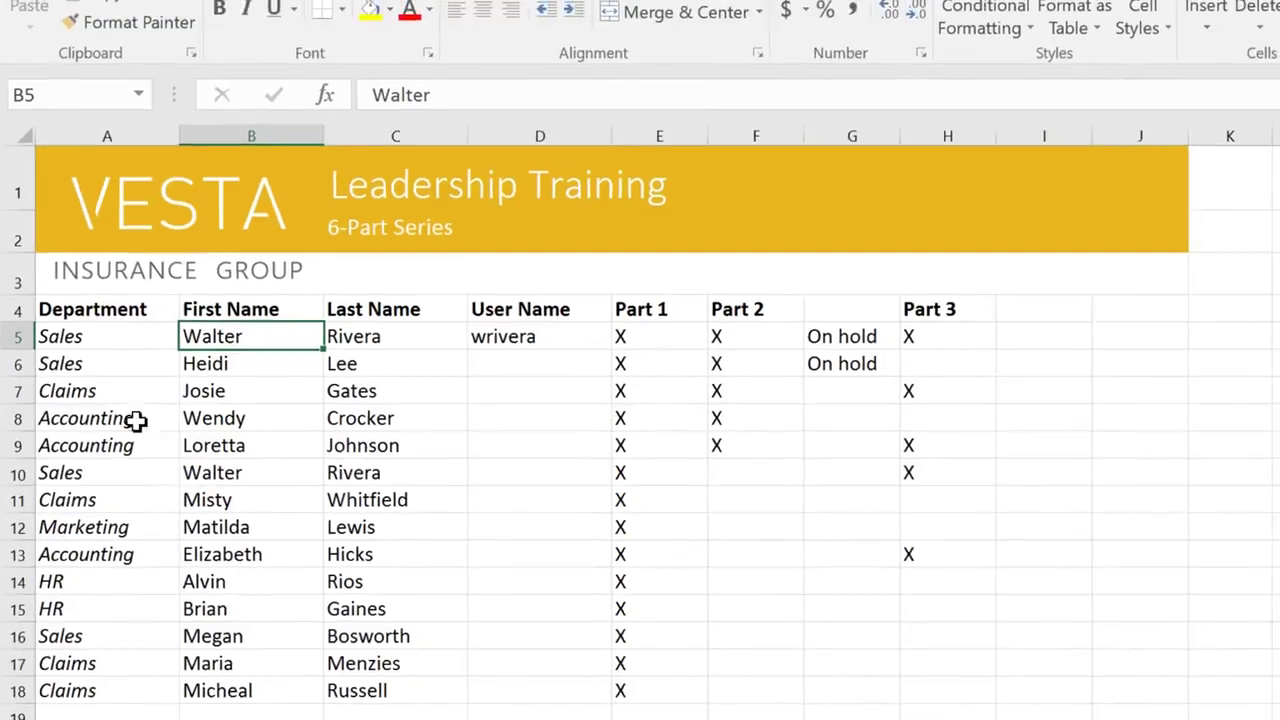
pyautogui.moveTo(120, 475); pyautogui.dragTo(506, 480)
pyautogui.moveTo(426, 503); pyautogui.dragTo(830, 500)
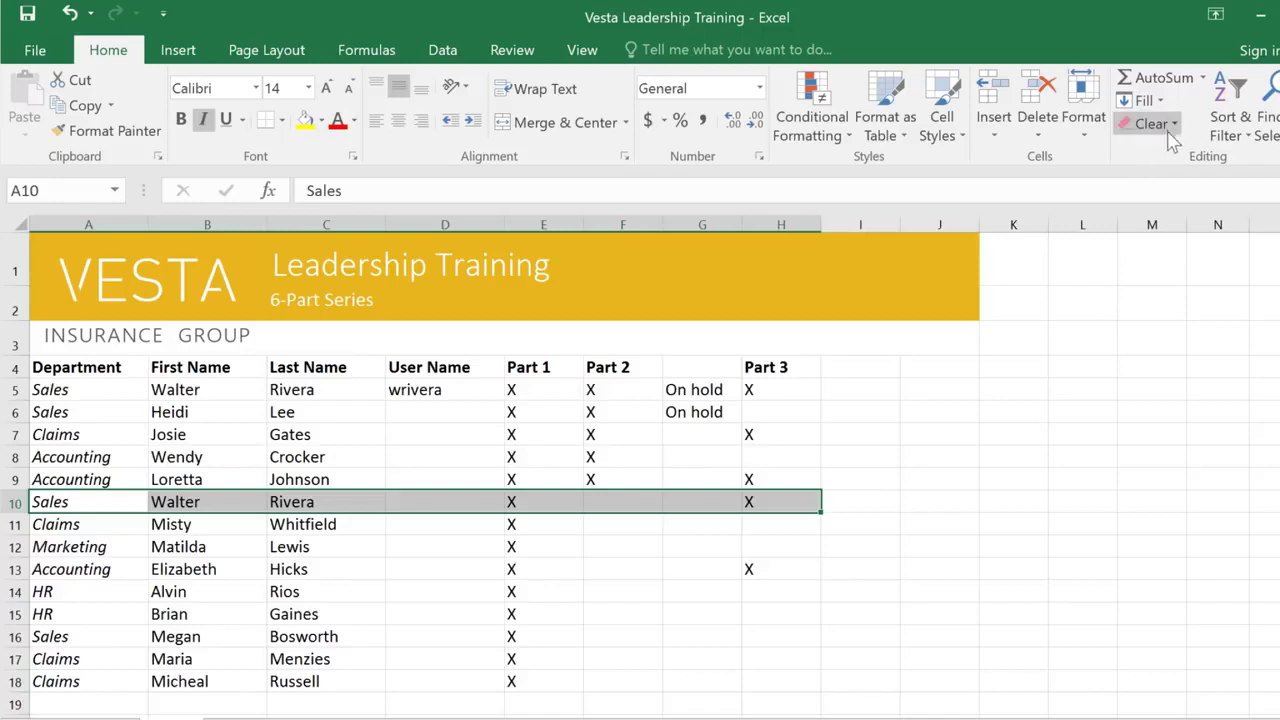
pyautogui.click(1173, 124)
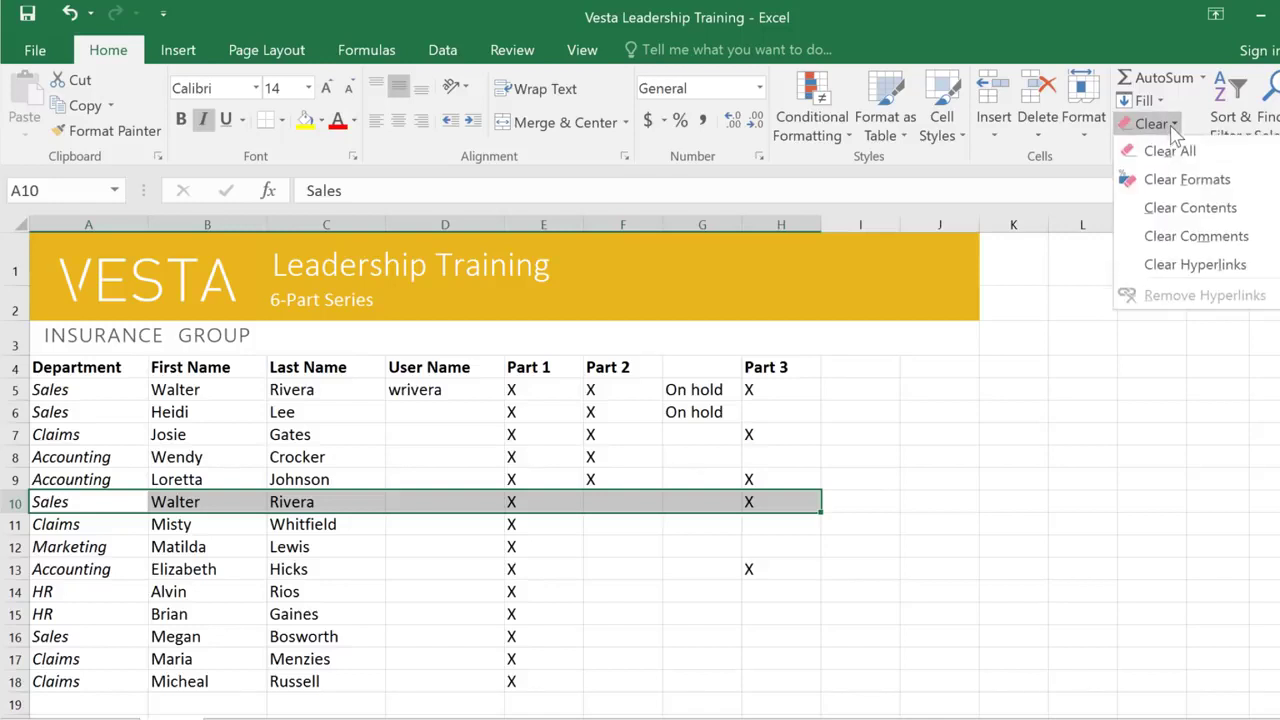
pyautogui.click(1181, 212)
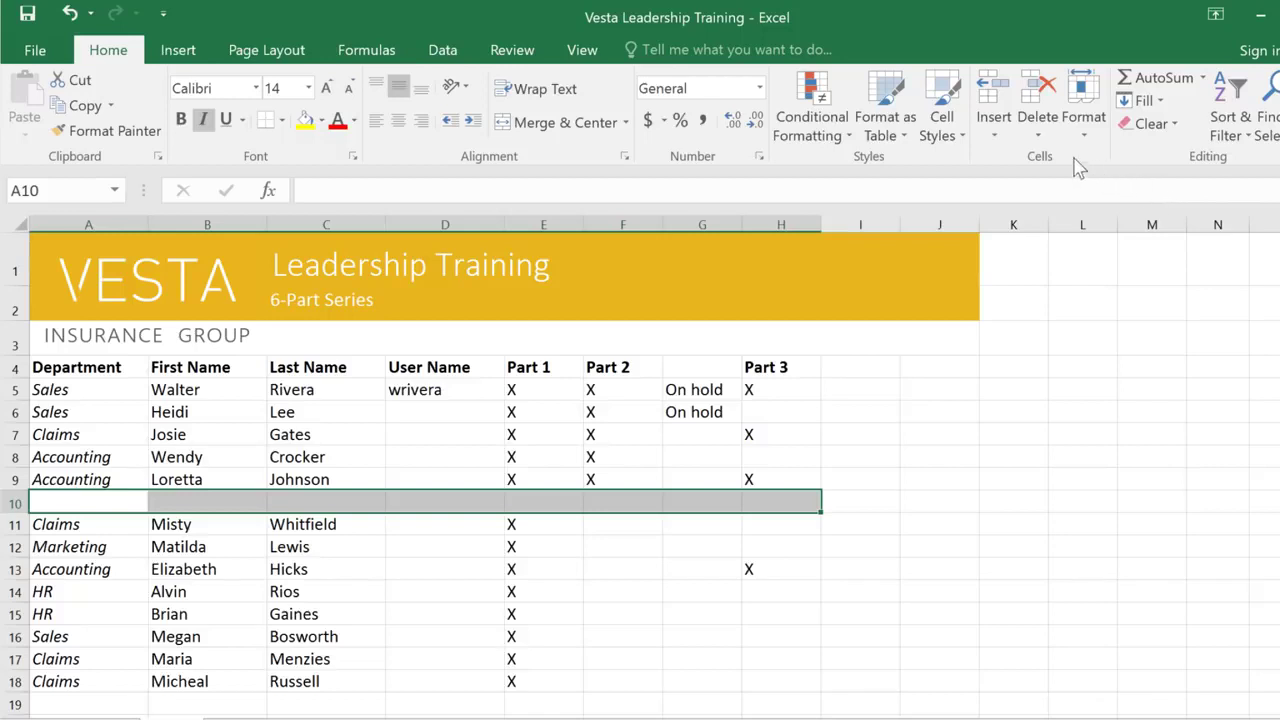
pyautogui.click(1032, 95)
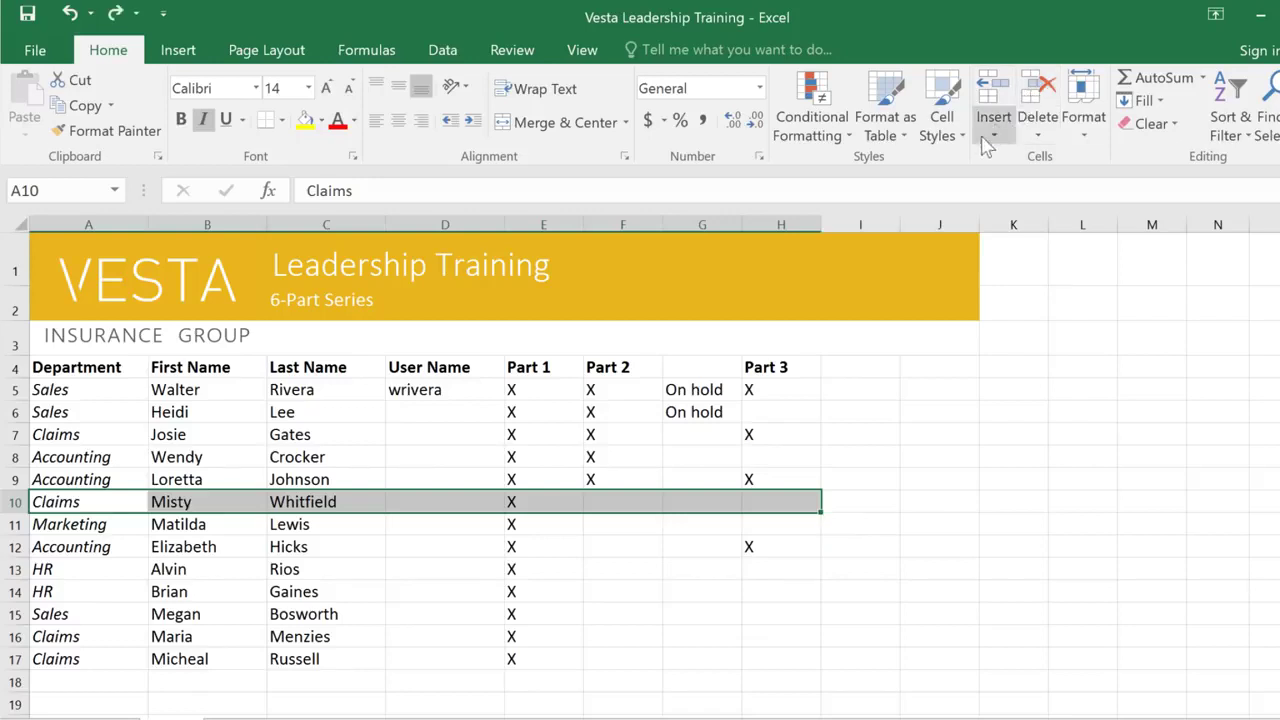
# Copy the X from cell F9 into F12:F17 of the Part 2 column
pyautogui.click(651, 364)
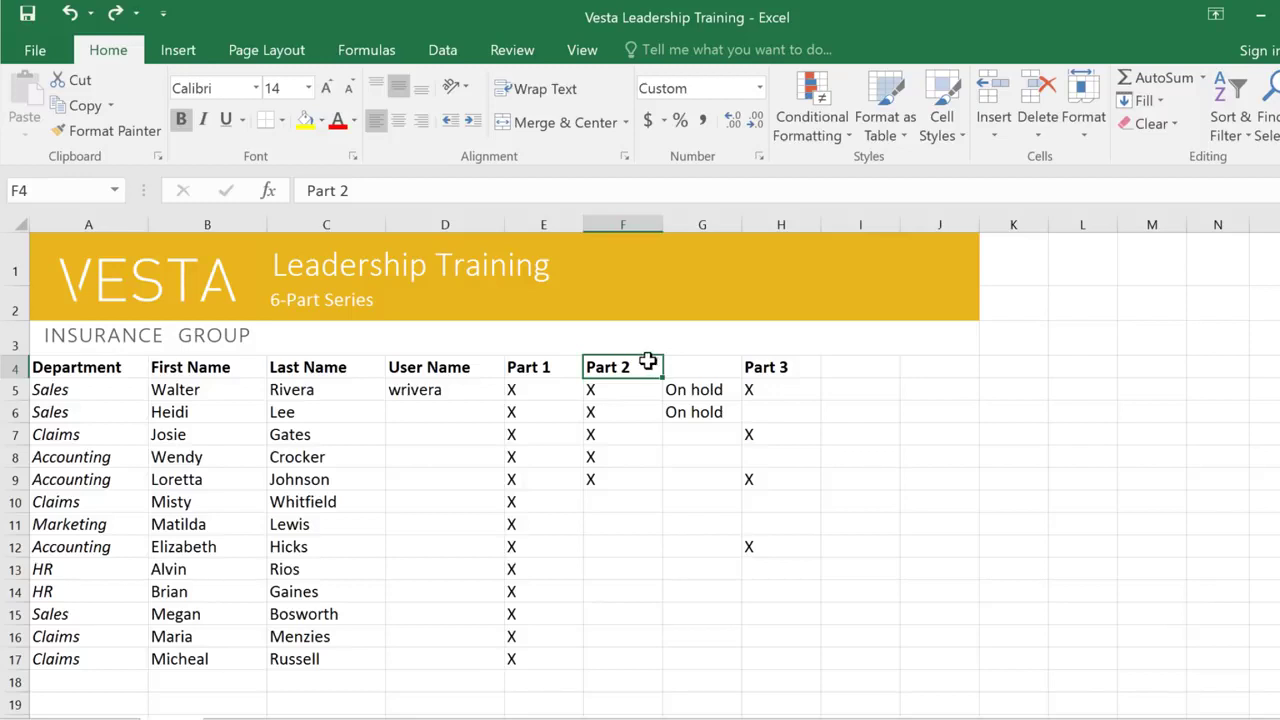
pyautogui.click(626, 476)
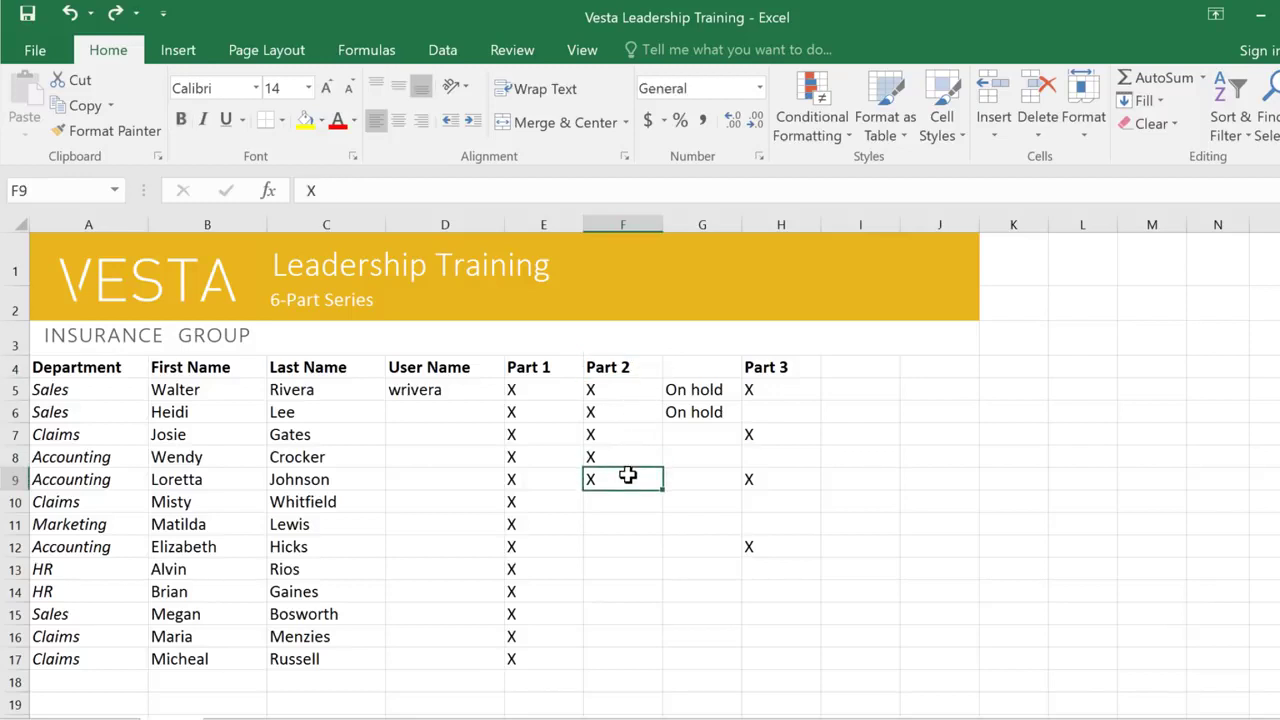
pyautogui.click(84, 106)
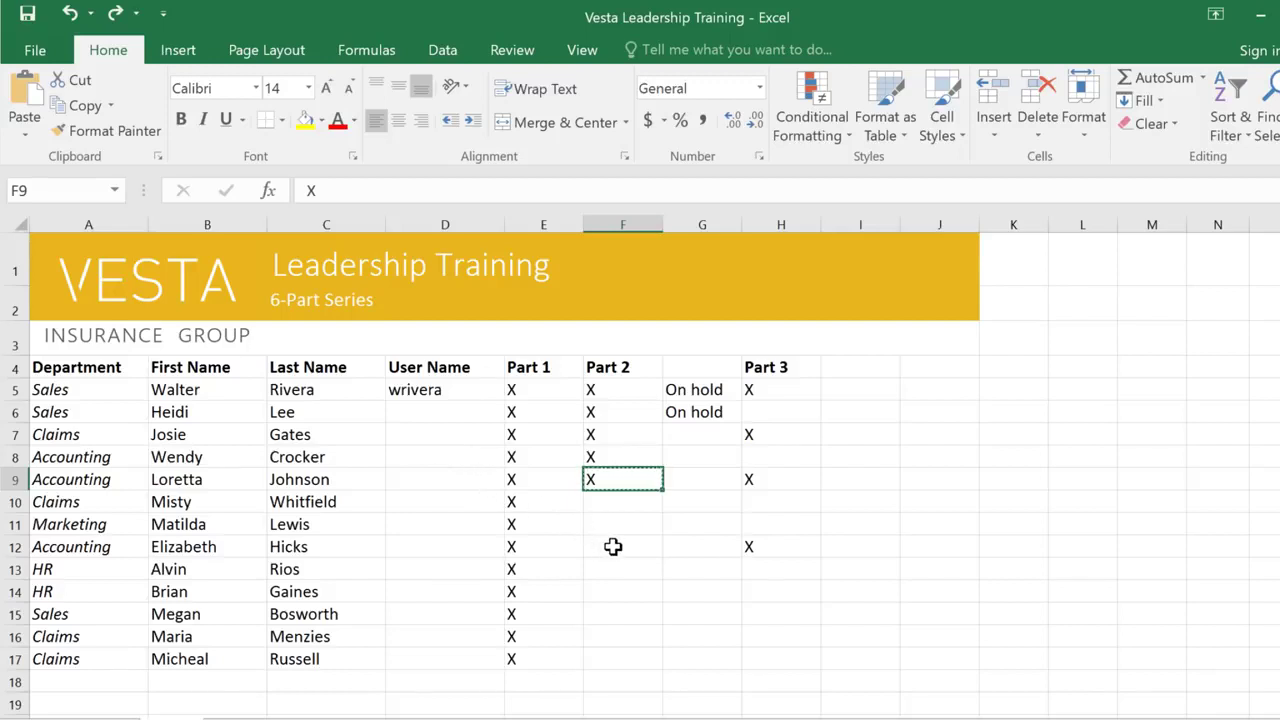
pyautogui.moveTo(611, 550); pyautogui.dragTo(606, 659)
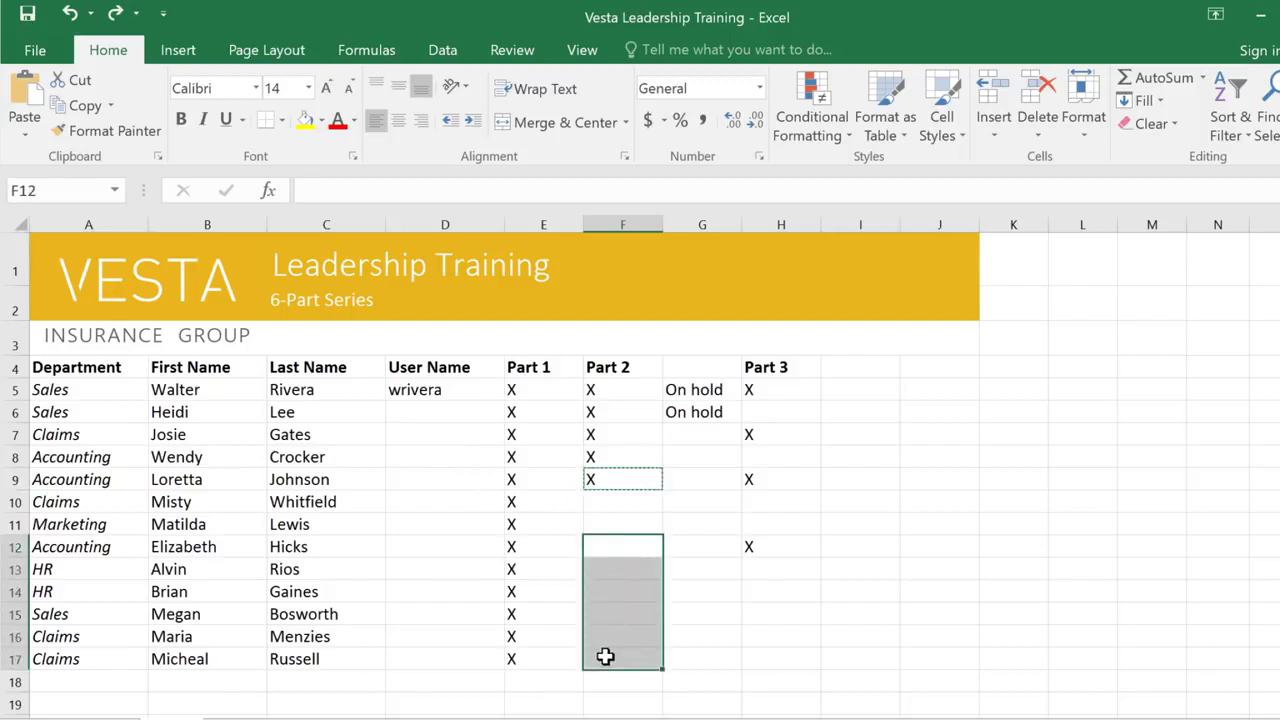
pyautogui.click(25, 97)
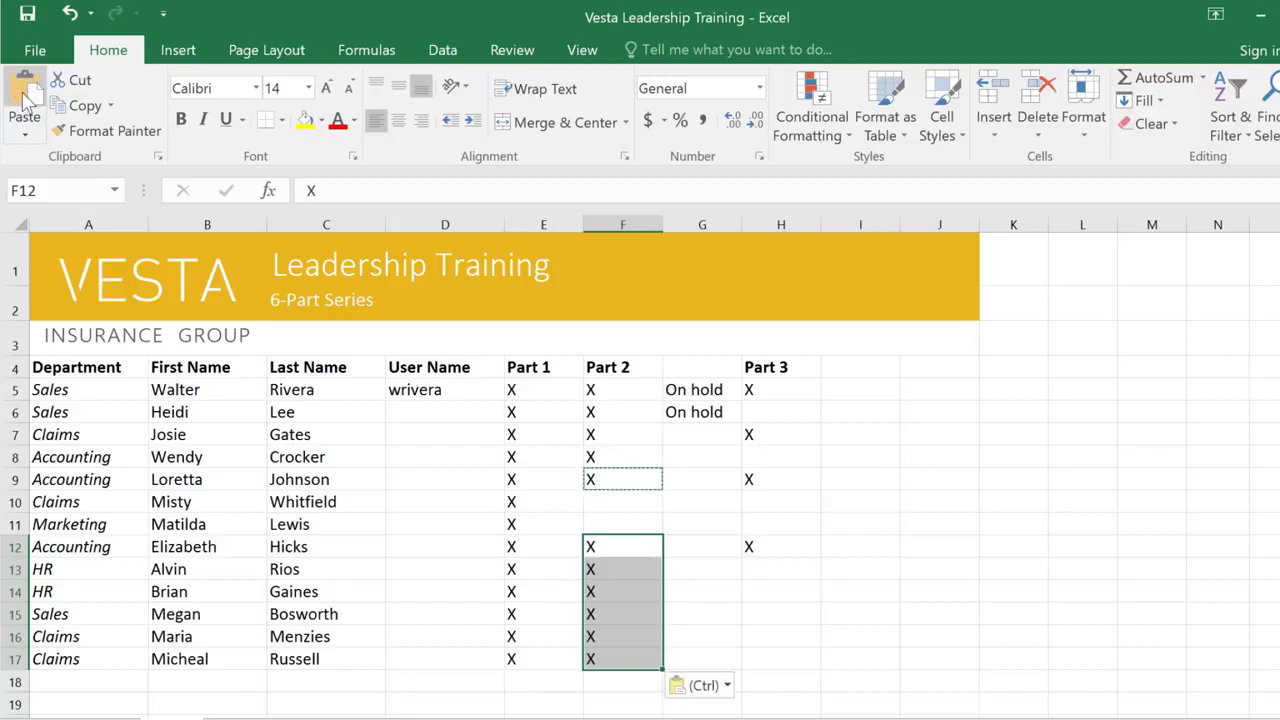
pyautogui.click(26, 134)
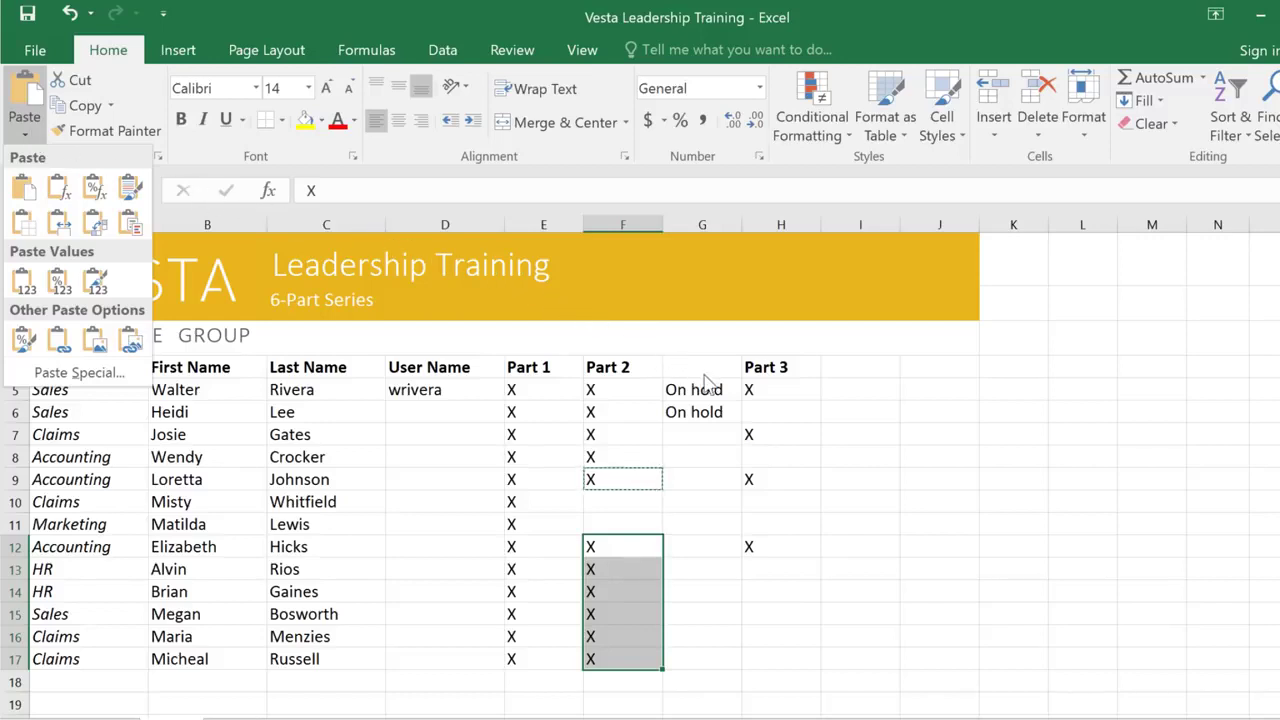
pyautogui.click(728, 393)
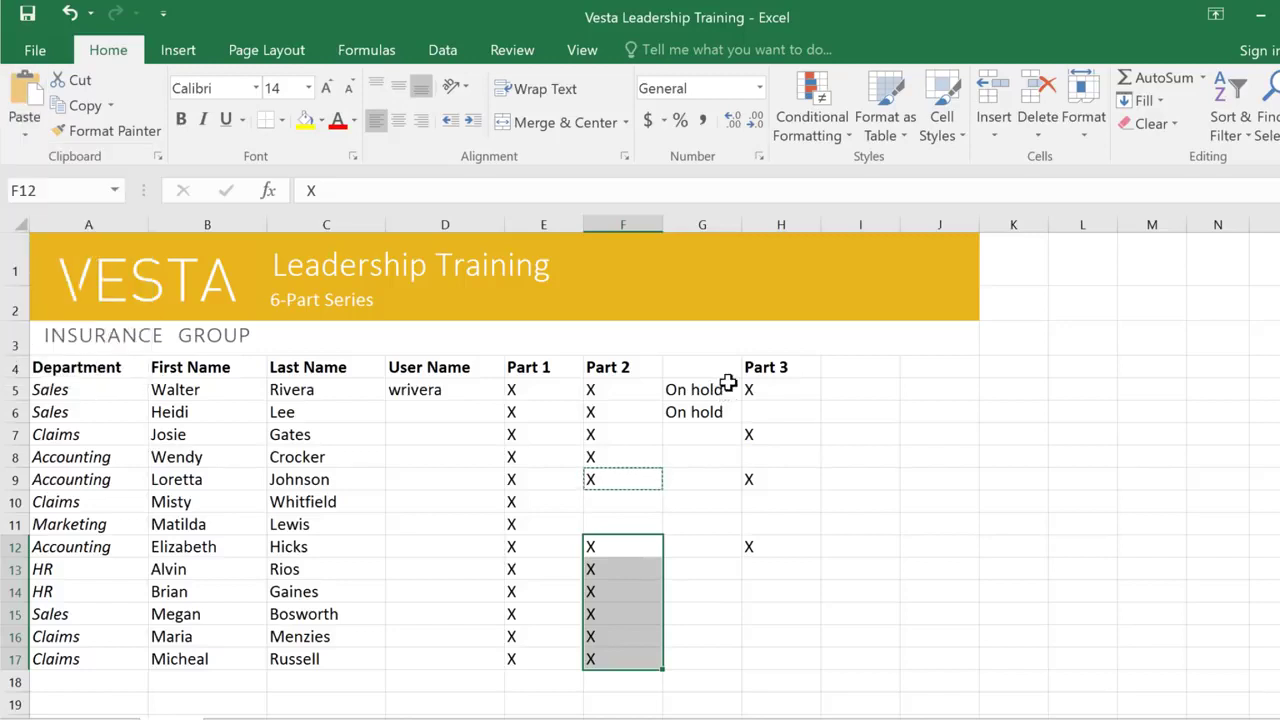
# Cut the two "On hold" entries from G5:G6 and paste them into F10:F11
pyautogui.moveTo(728, 393); pyautogui.dragTo(730, 412)
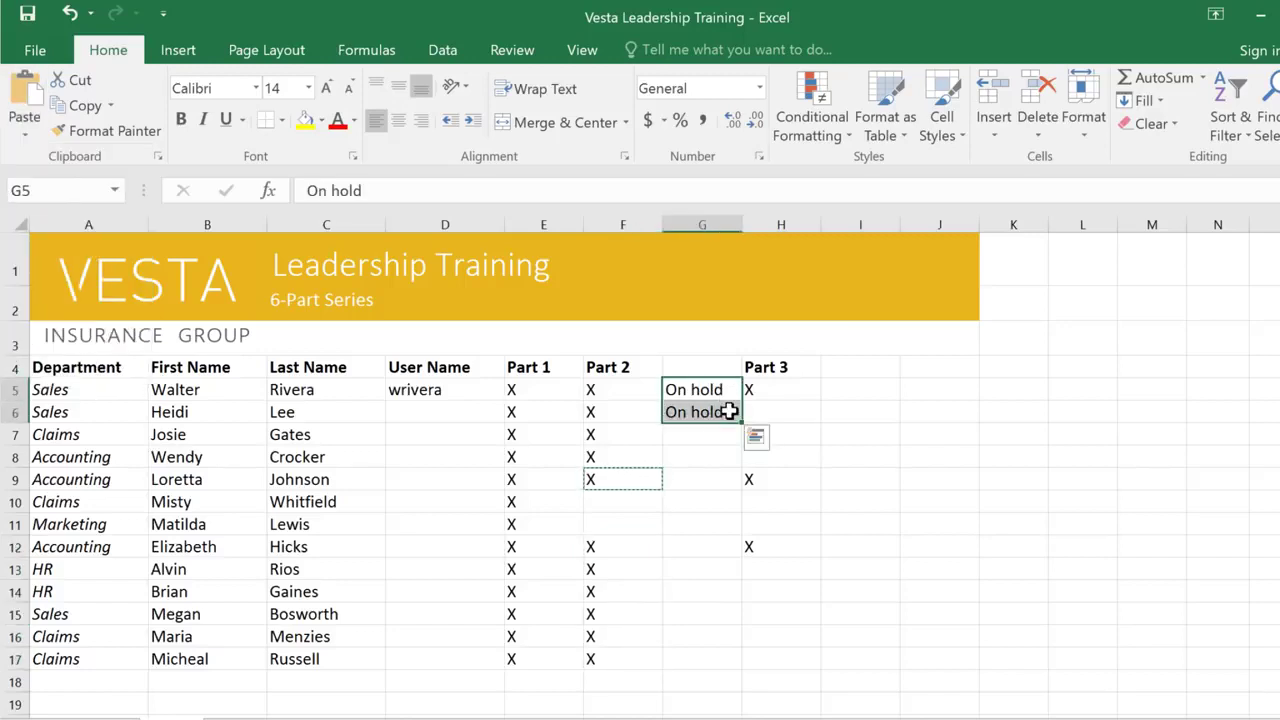
pyautogui.rightClick(730, 412)
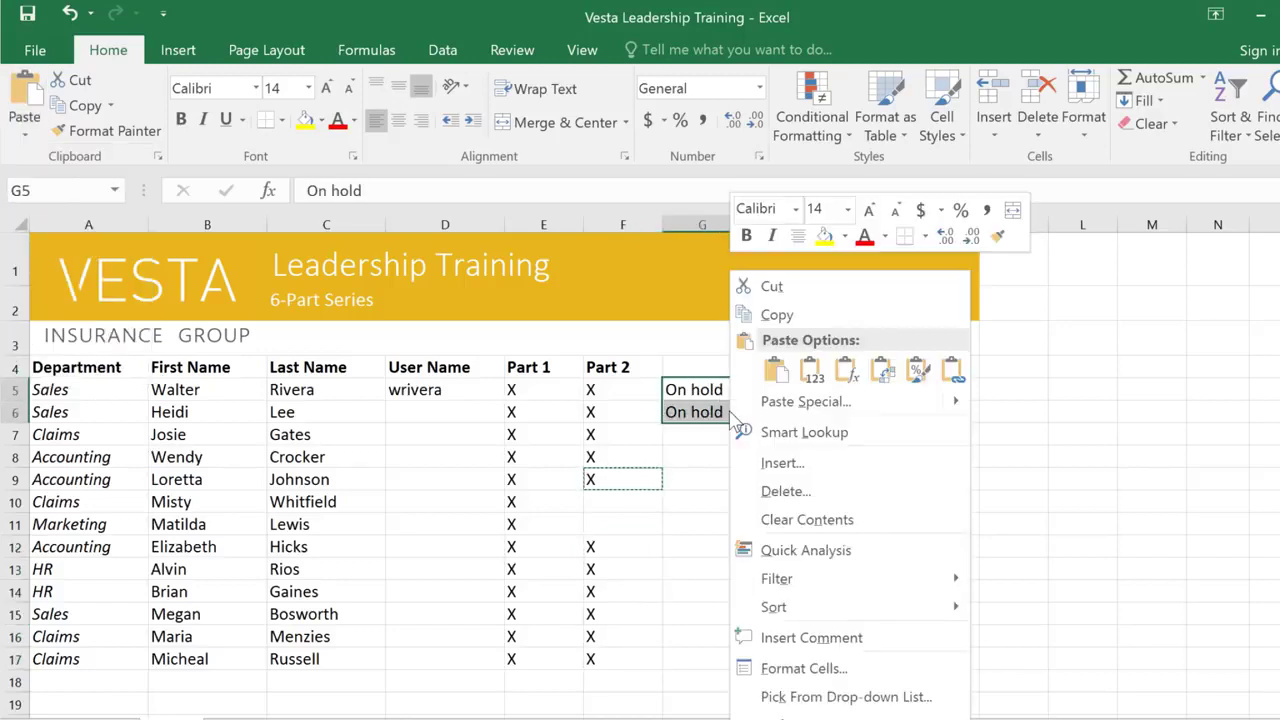
pyautogui.click(787, 288)
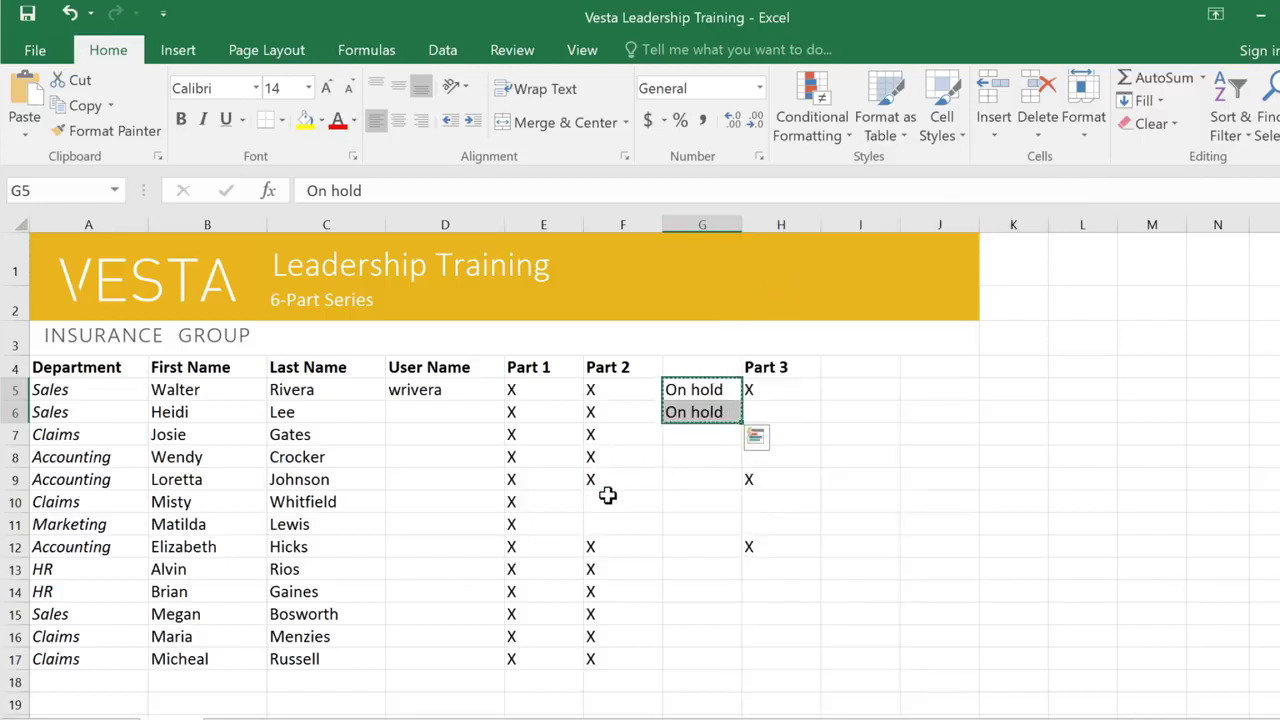
pyautogui.moveTo(607, 496); pyautogui.dragTo(614, 528)
pyautogui.rightClick(614, 528)
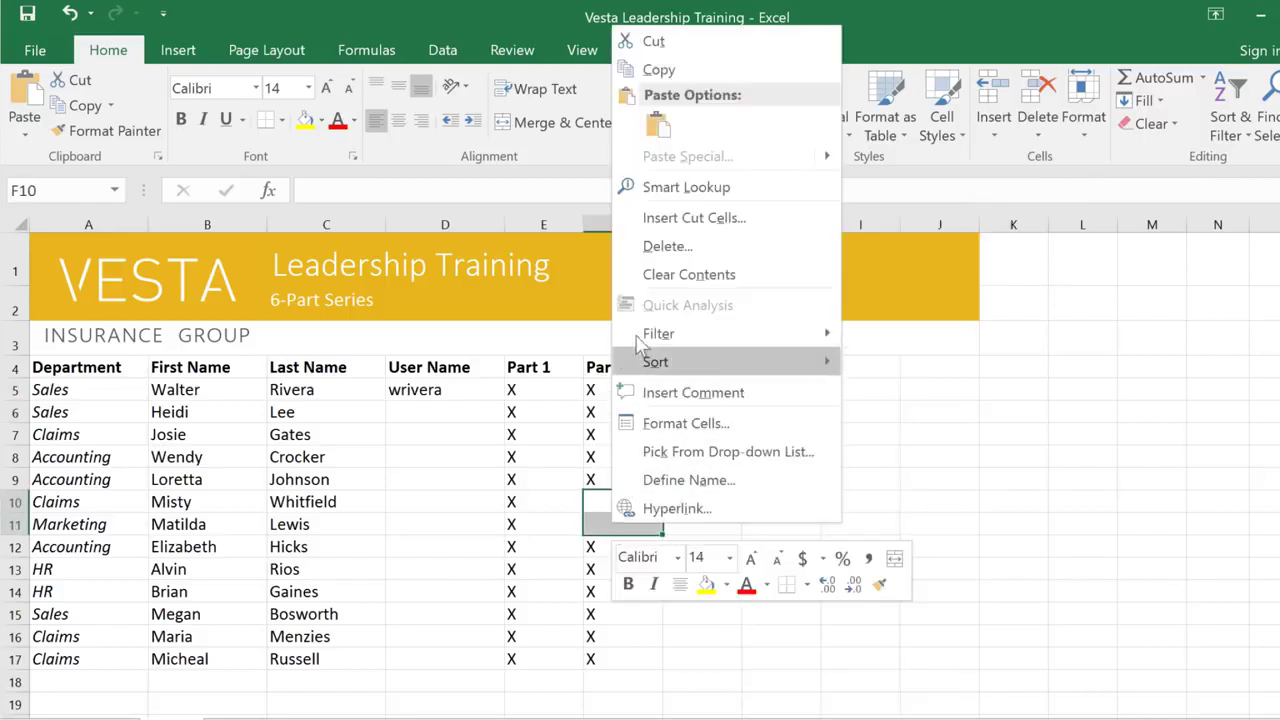
pyautogui.click(657, 122)
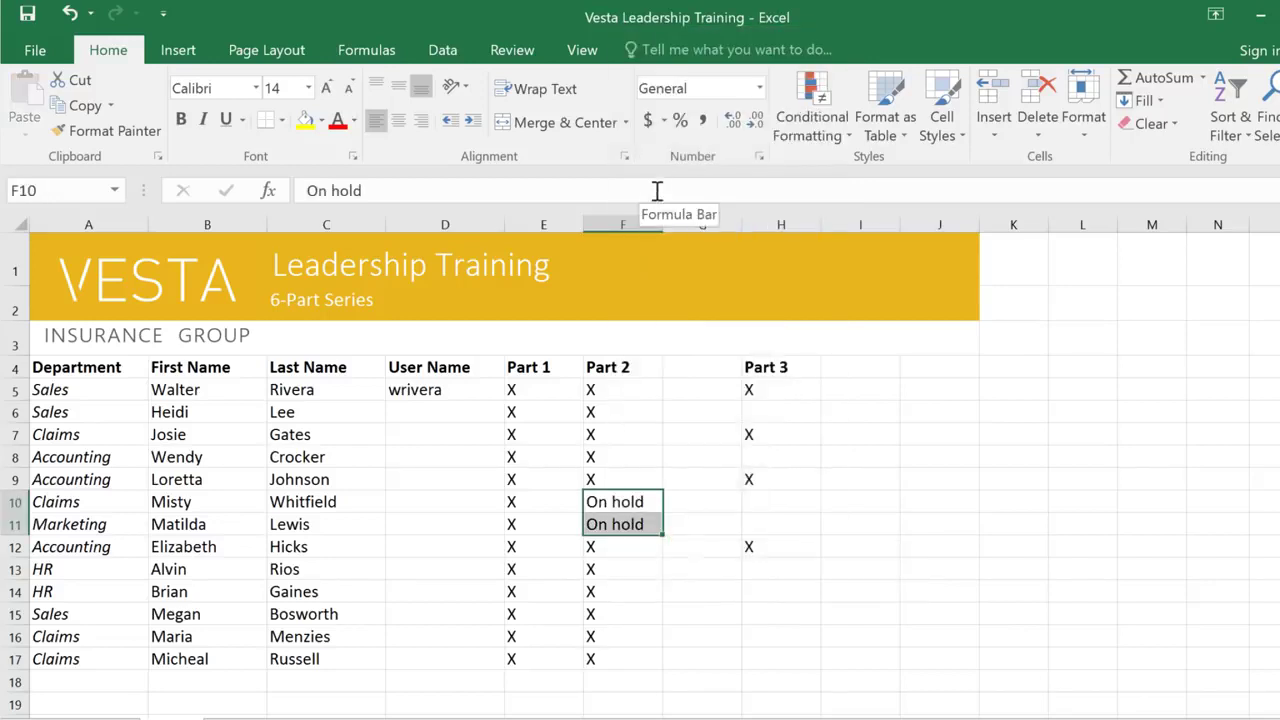
# Move the Part 3 header and its marks from H4:H12 to G4:G12
pyautogui.click(790, 360)
pyautogui.moveTo(790, 358); pyautogui.dragTo(798, 543)
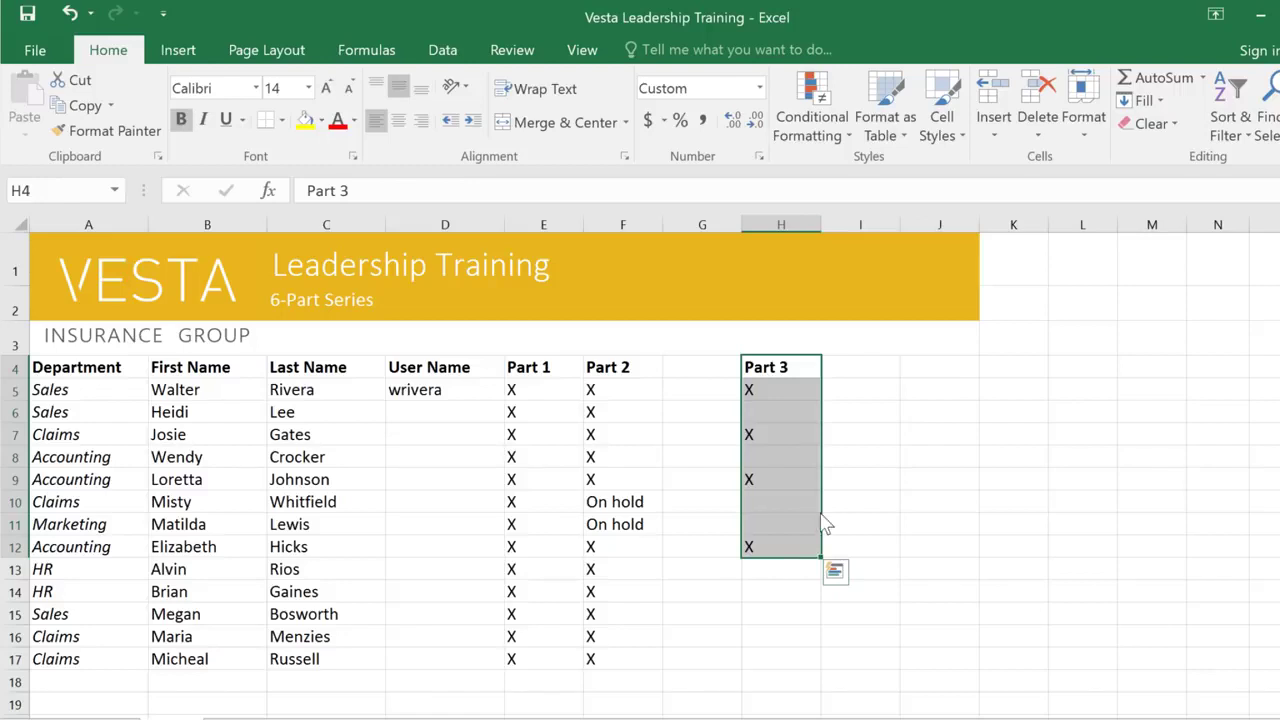
pyautogui.moveTo(818, 515); pyautogui.dragTo(800, 522)
pyautogui.moveTo(756, 512); pyautogui.dragTo(727, 513)
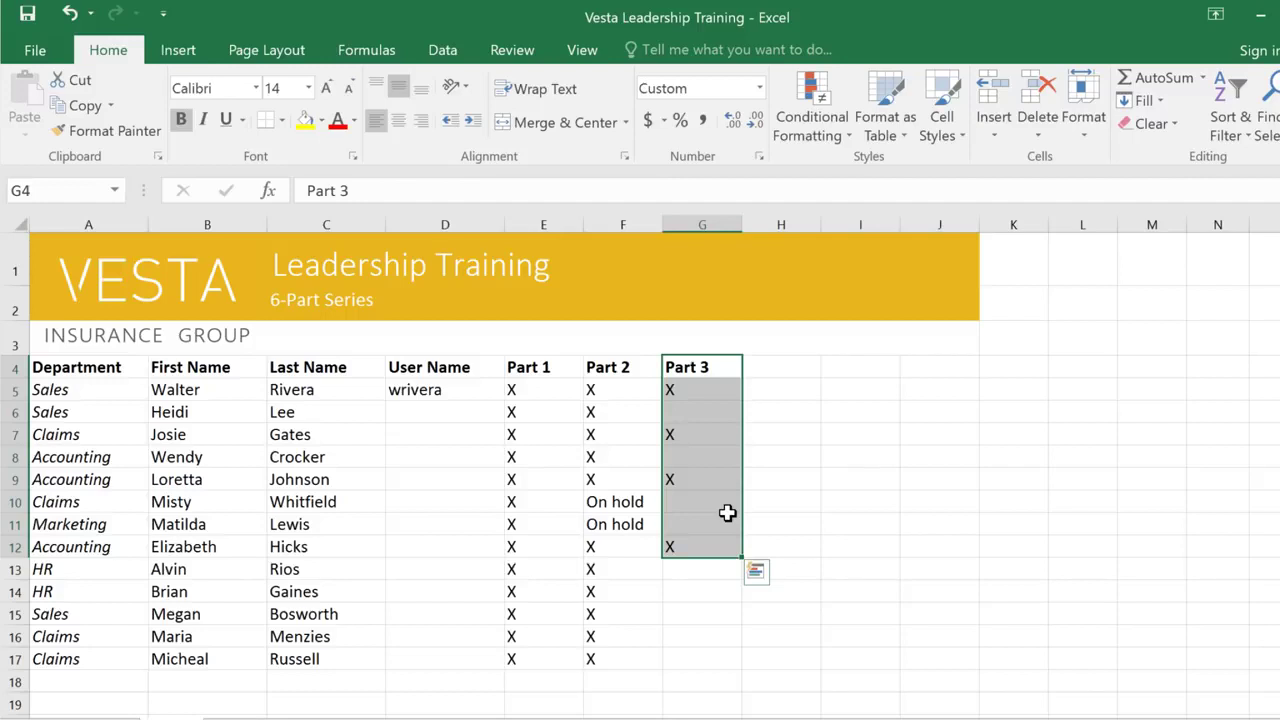
# Fill the X in G12 down through G17 and extend the Part 3 header across to Part 6 in J4
pyautogui.click(728, 546)
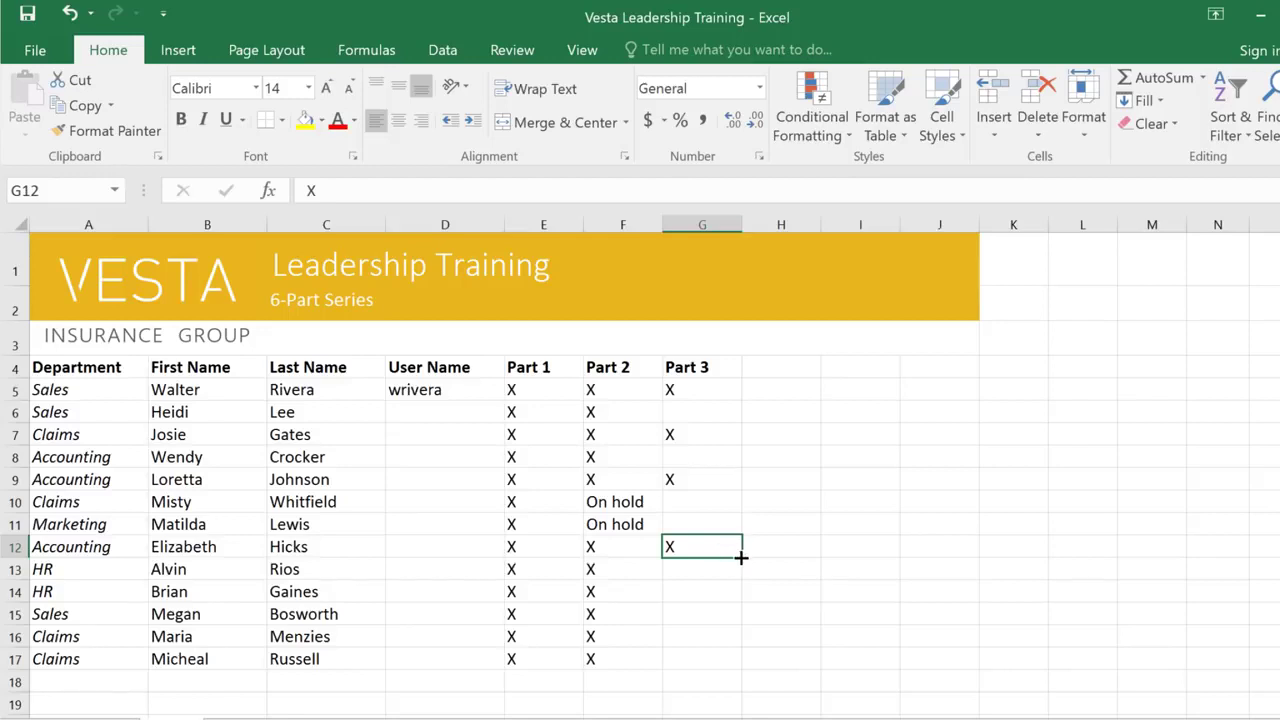
pyautogui.moveTo(741, 556); pyautogui.dragTo(737, 665)
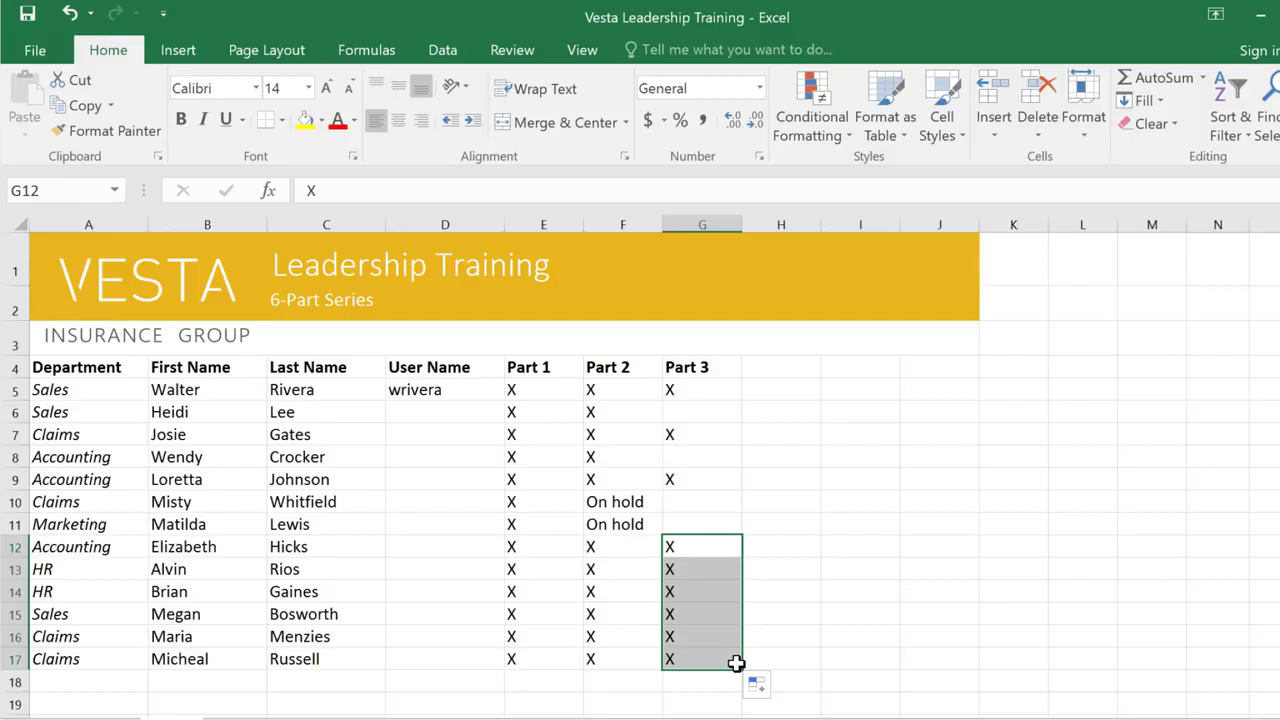
pyautogui.click(730, 367)
pyautogui.moveTo(743, 377); pyautogui.dragTo(959, 369)
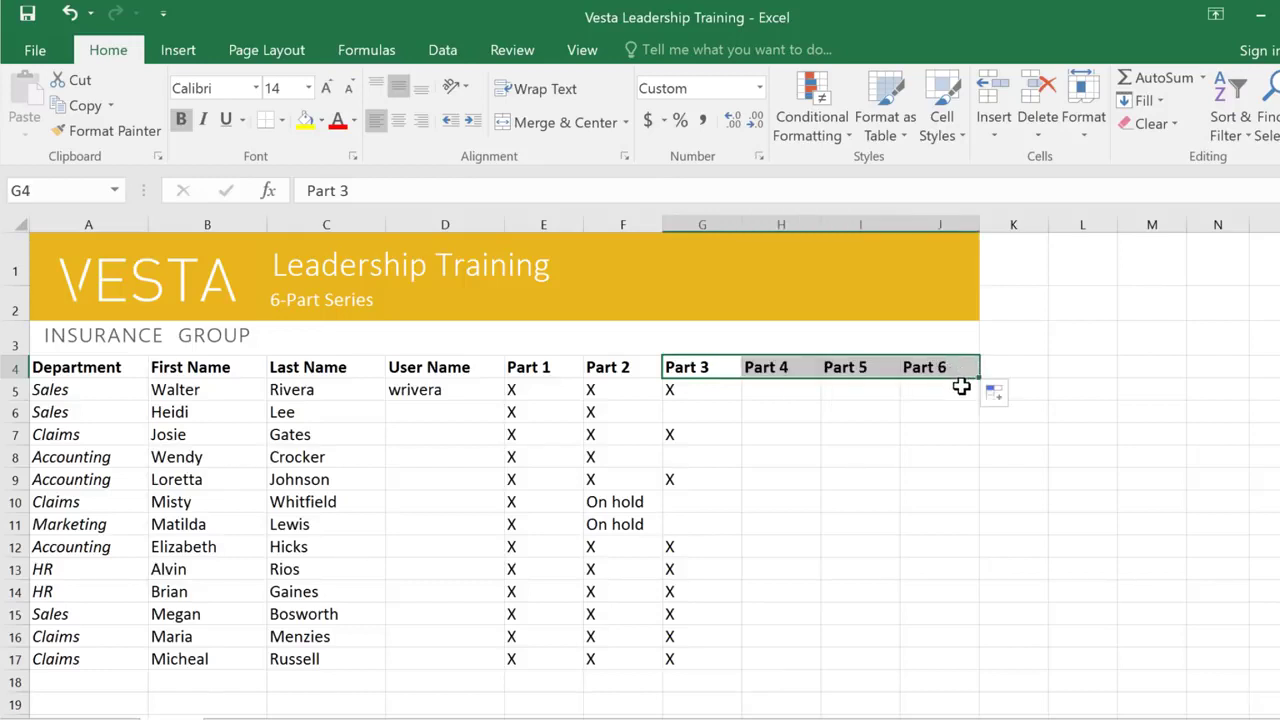